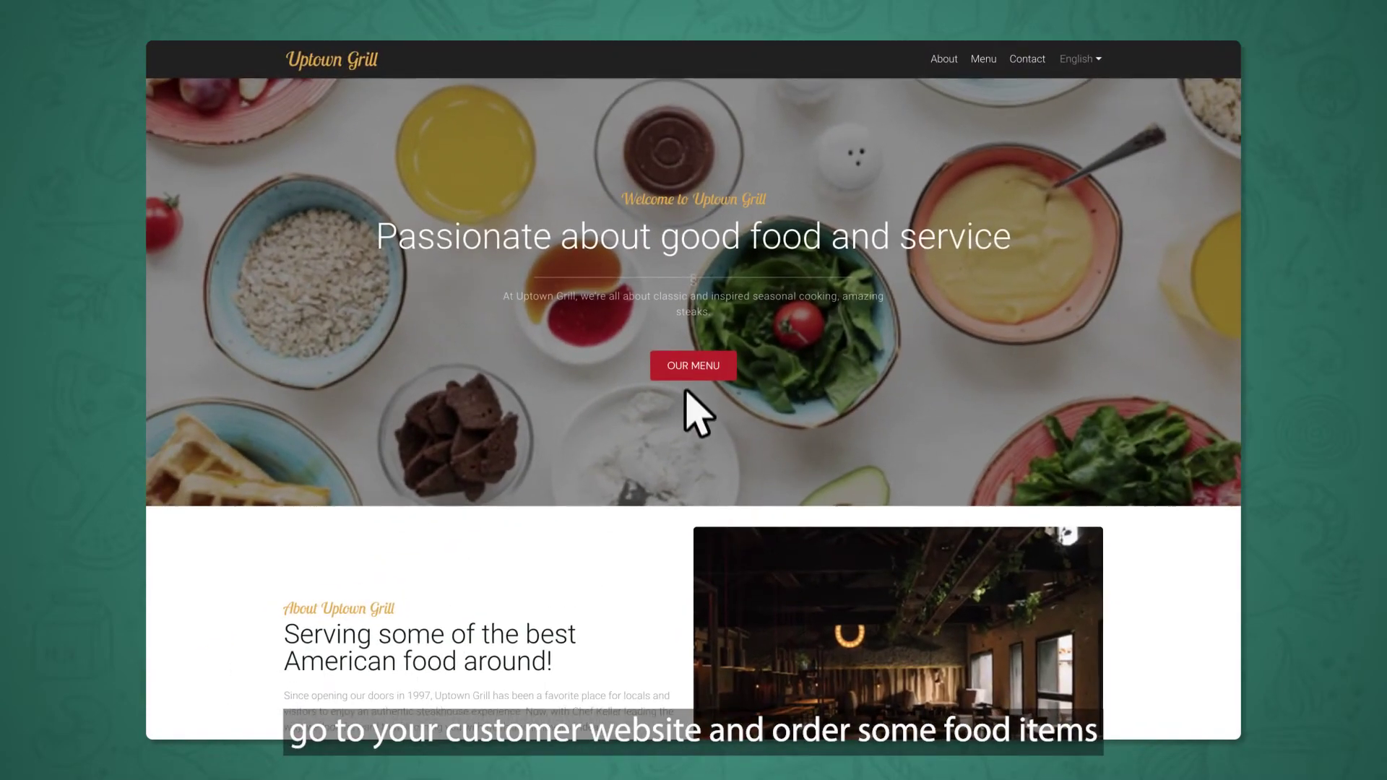
Add one Greek Salad to the Uptown Grill cart and check out to the Stripe/PayPal/cash payment choice
left_click(693, 366)
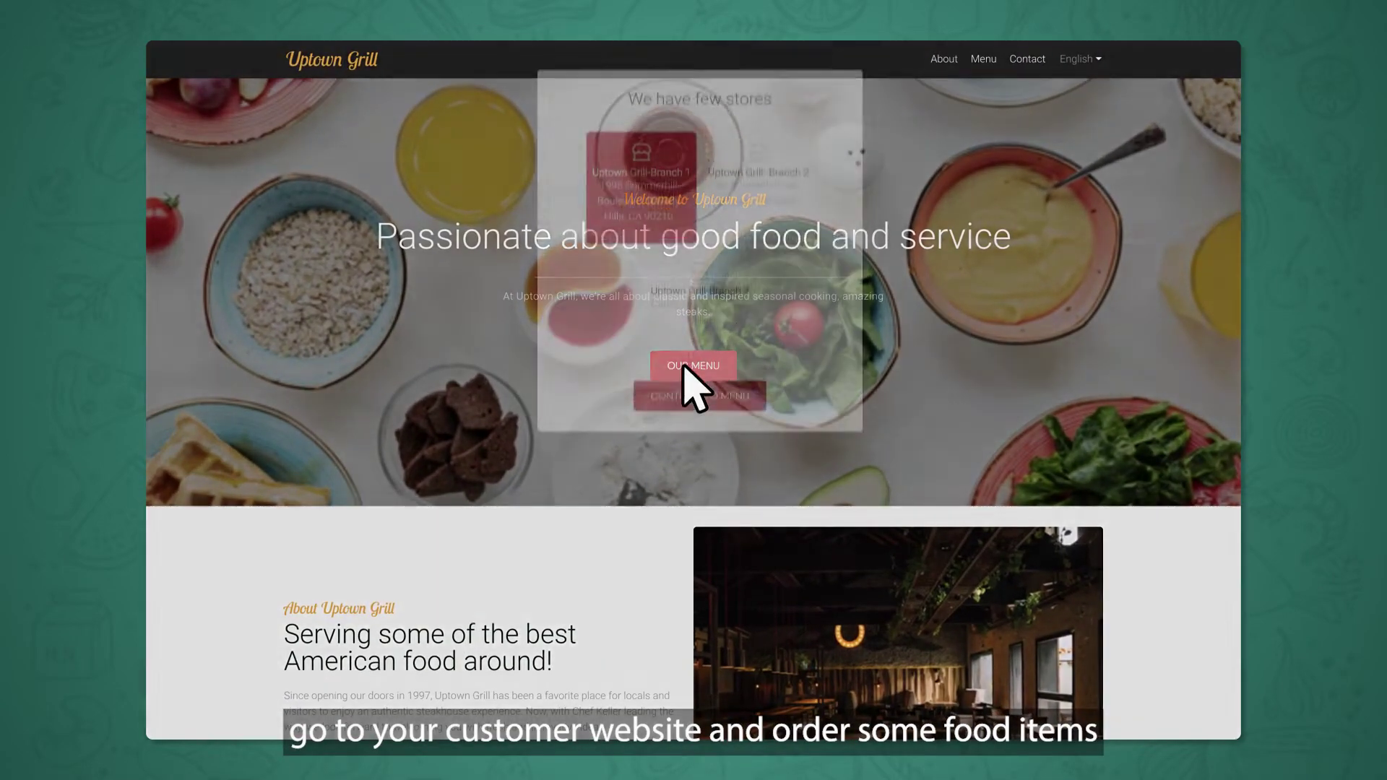
left_click(715, 447)
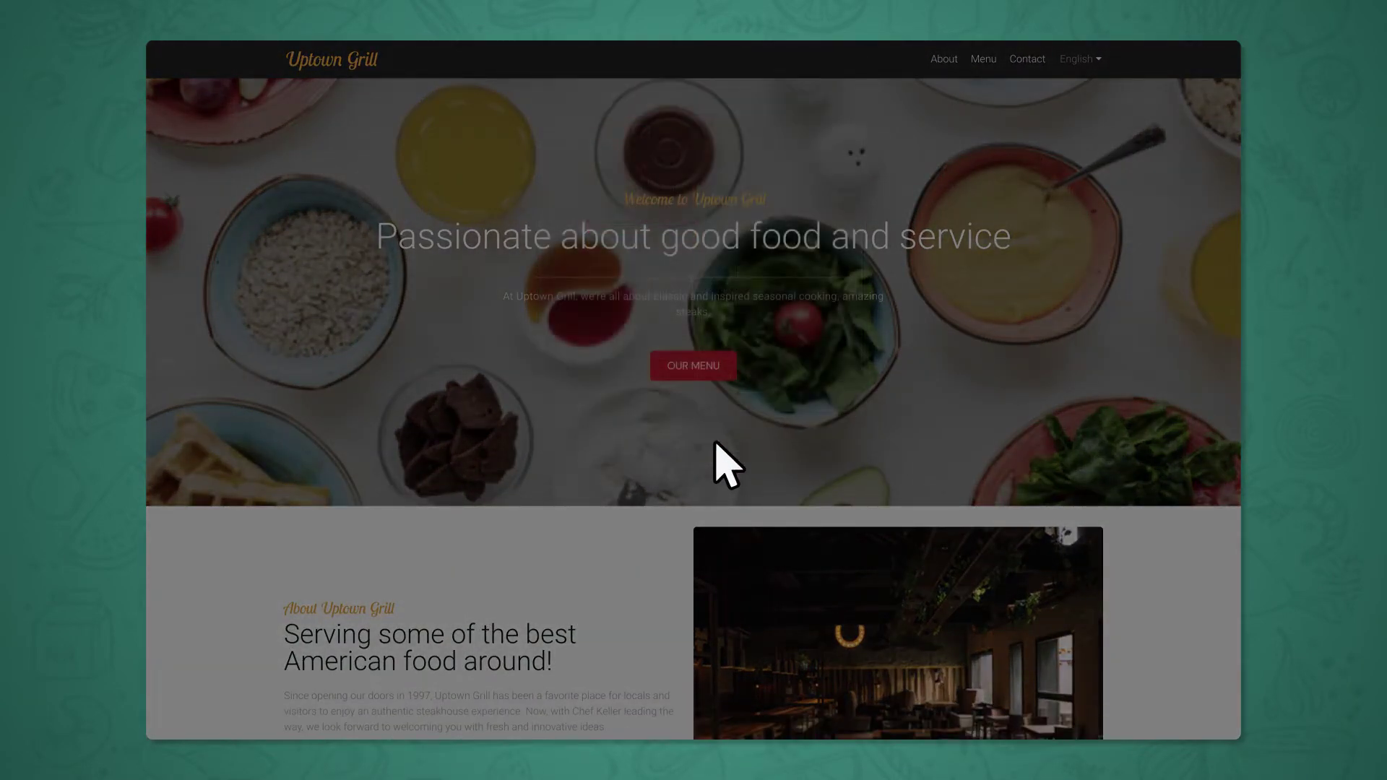
scroll(694, 499, "down", 3)
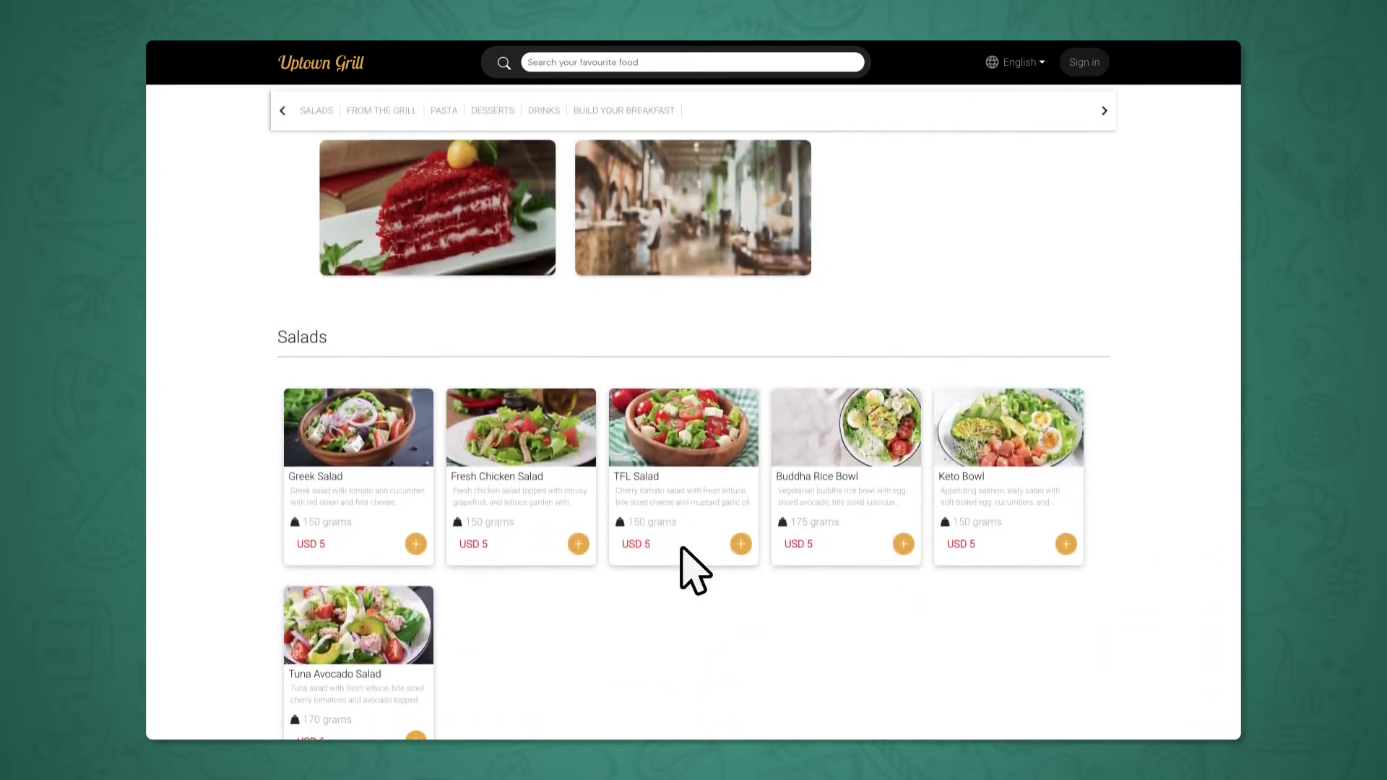
left_click(416, 540)
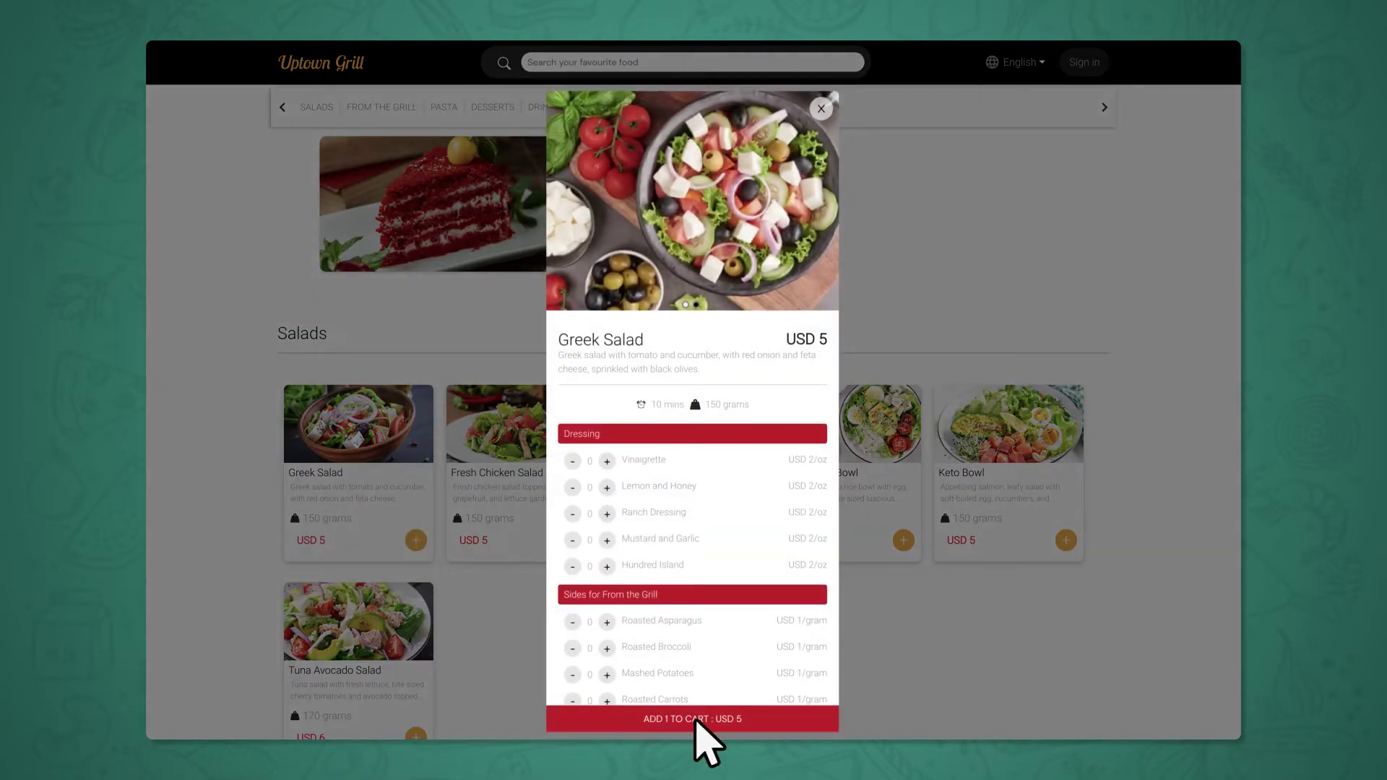
left_click(702, 720)
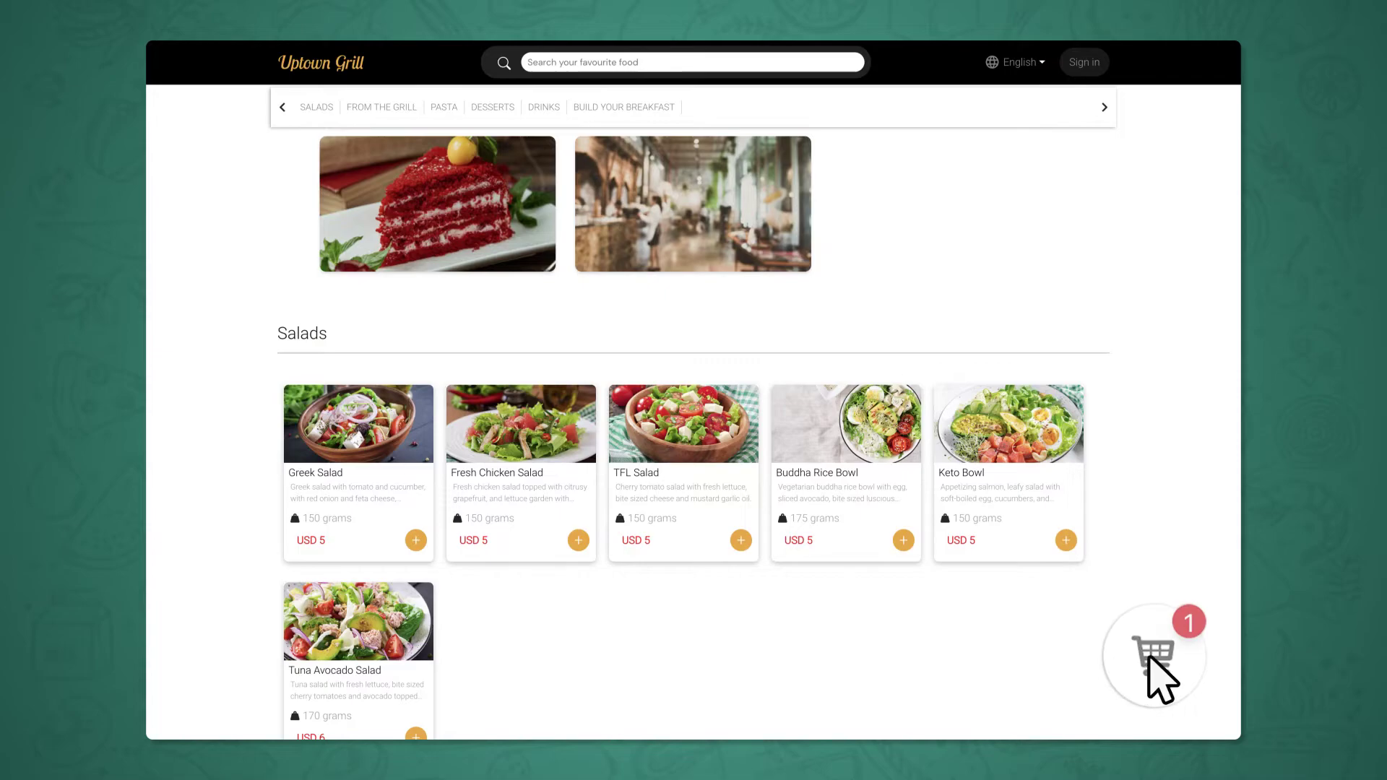
left_click(1154, 653)
left_click(737, 492)
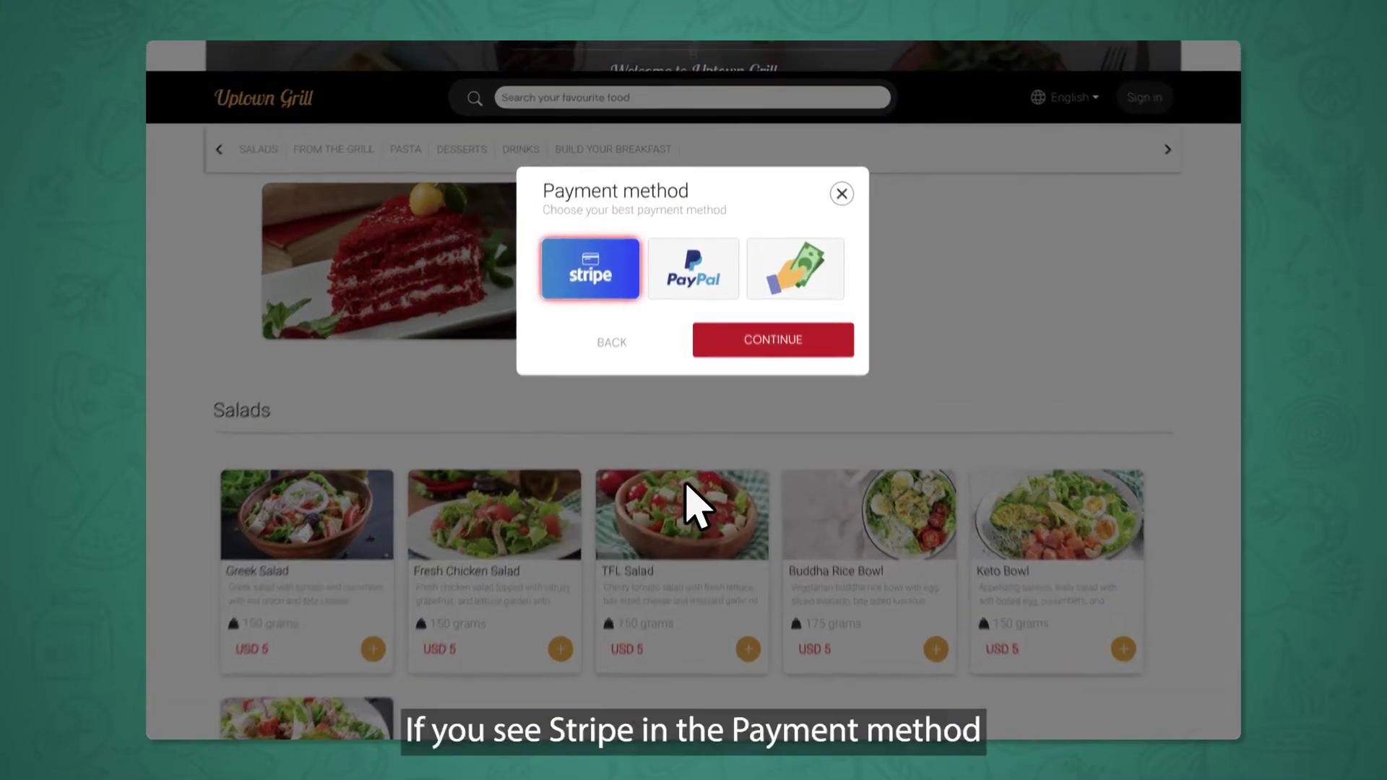